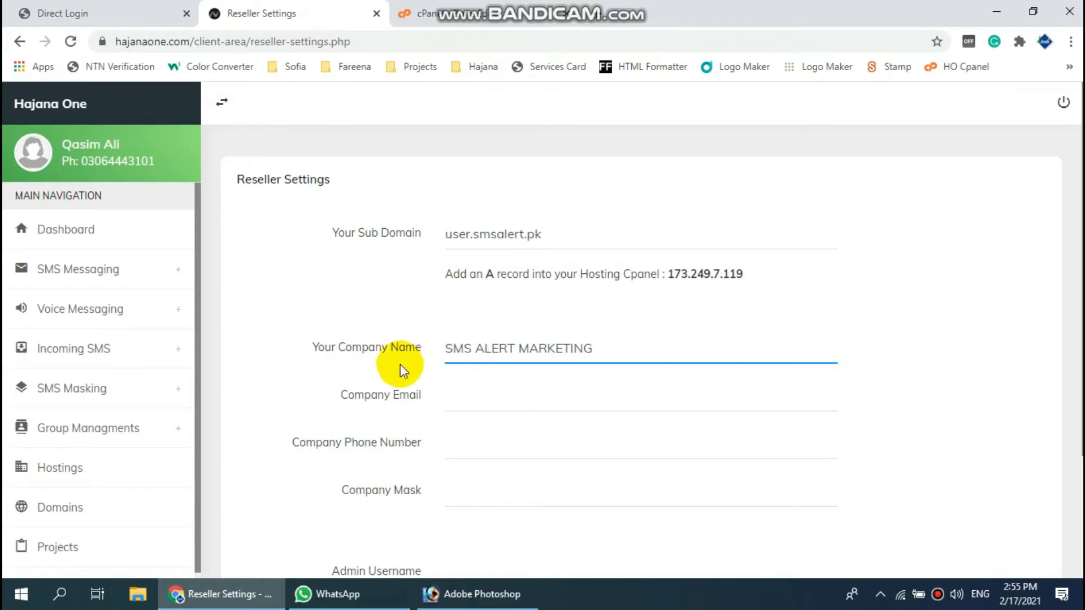
- Start entering the company e-mail on the Reseller Settings form
{"action": "left_click", "coordinate": [467, 395]}
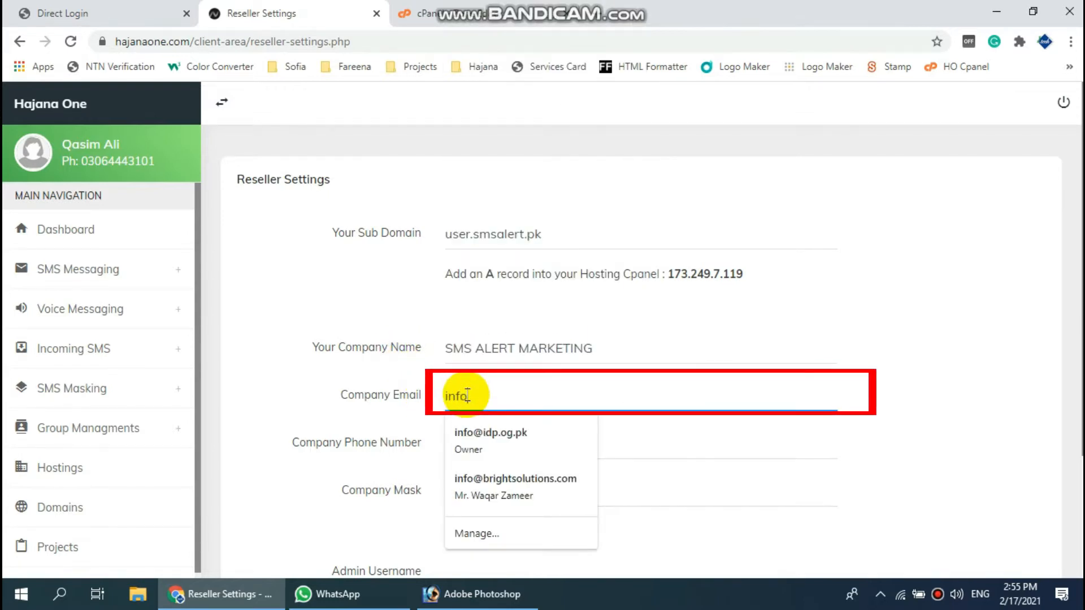
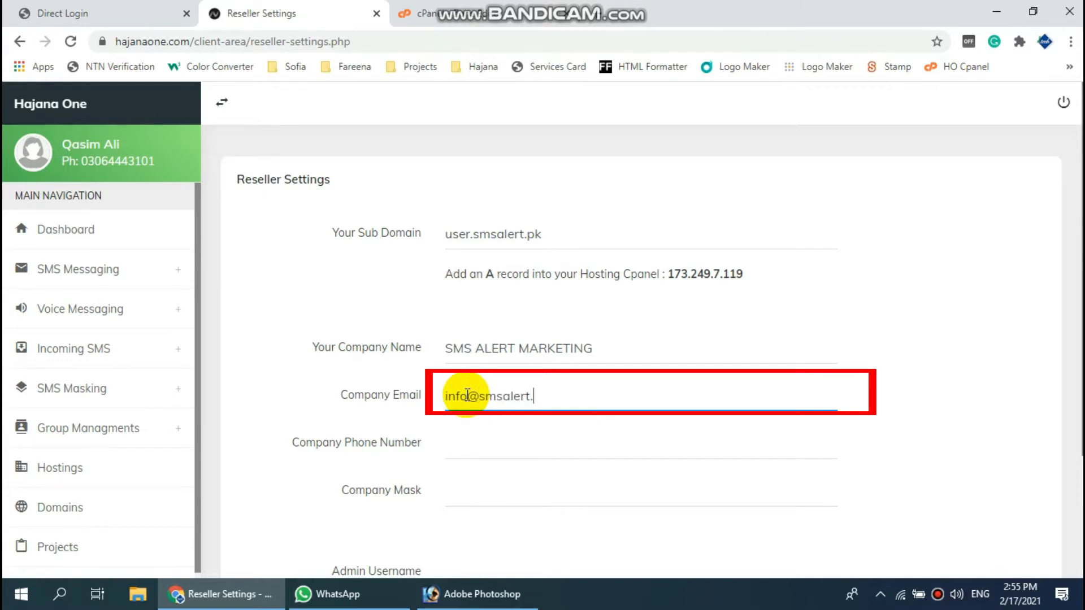
- Enter the company's e-mail address and phone number, removing a stray leading digit
{"action": "key", "text": "Tab"}
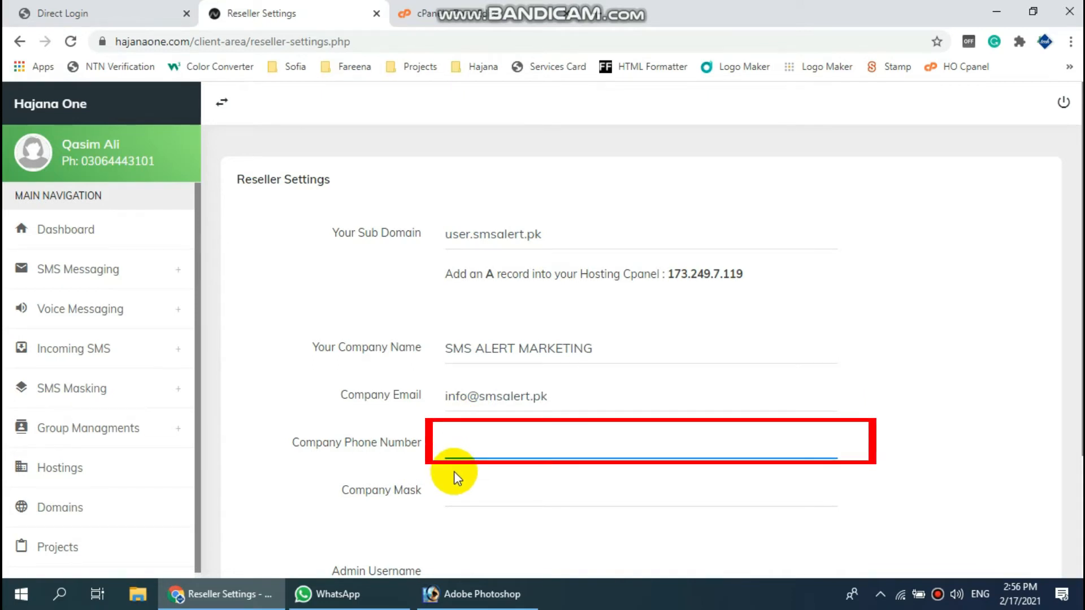
{"action": "type", "text": "0"}
{"action": "key", "text": "BackSpace"}
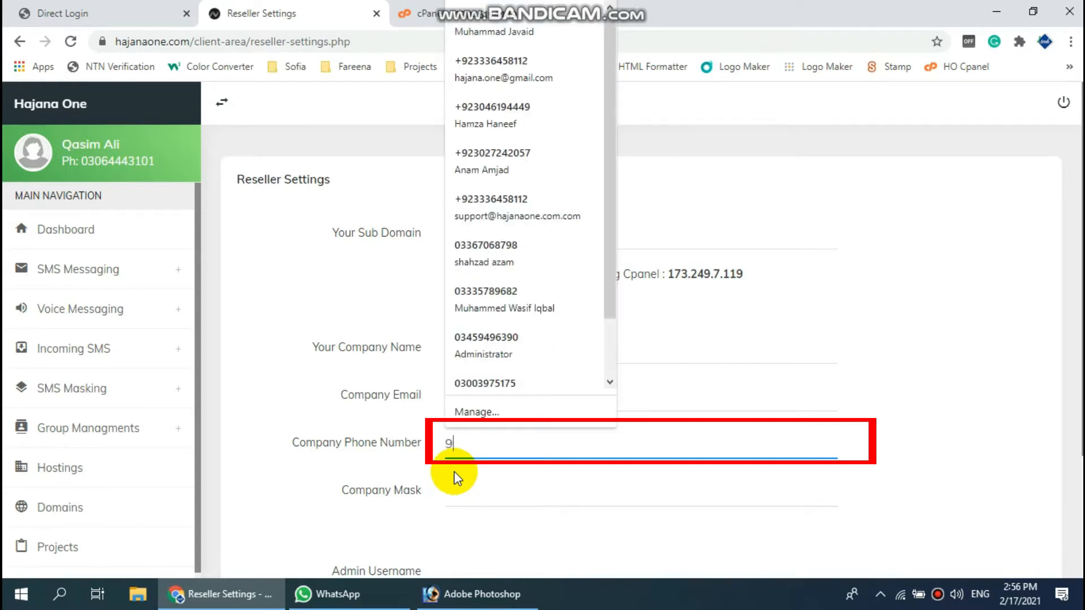
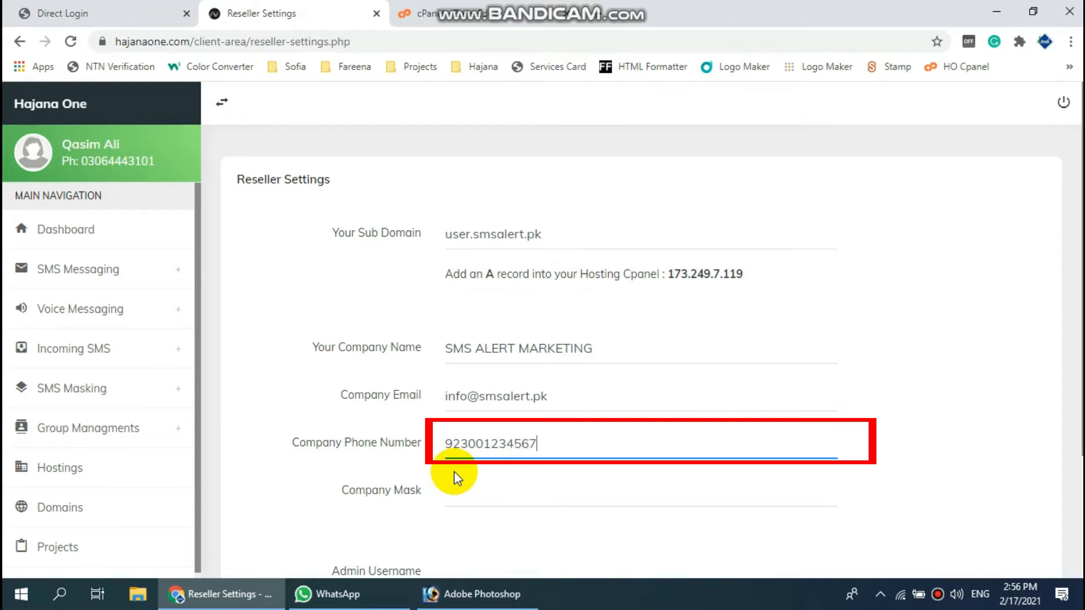
{"action": "scroll", "coordinate": [467, 476], "scroll_direction": "down", "scroll_amount": 1}
{"action": "left_click", "coordinate": [469, 410]}
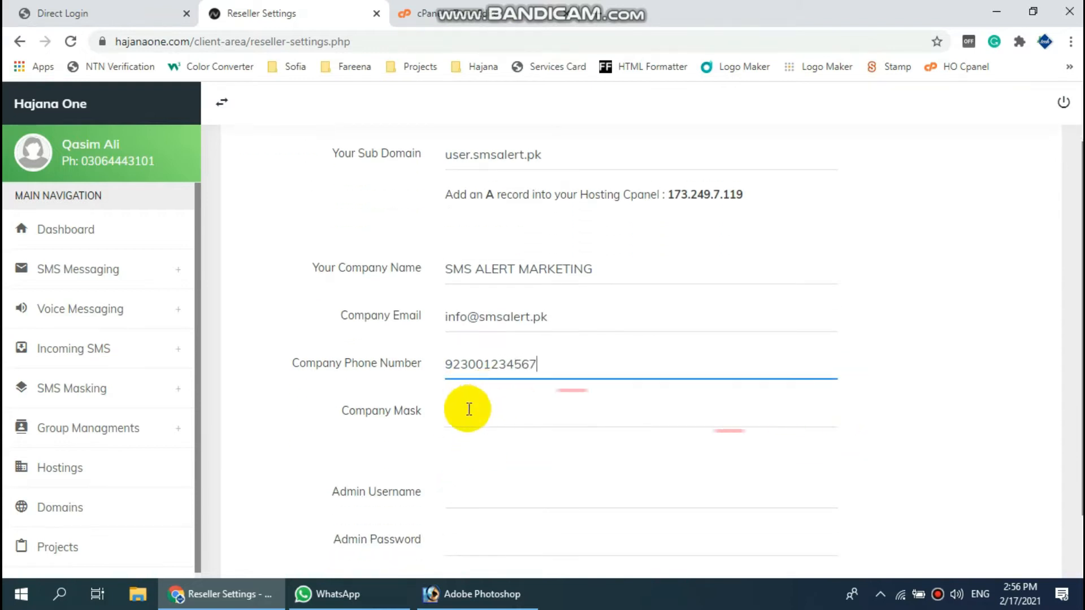
- Set the Company Mask to InfoSMS, dismissing the autofill suggestions
{"action": "left_click", "coordinate": [351, 409]}
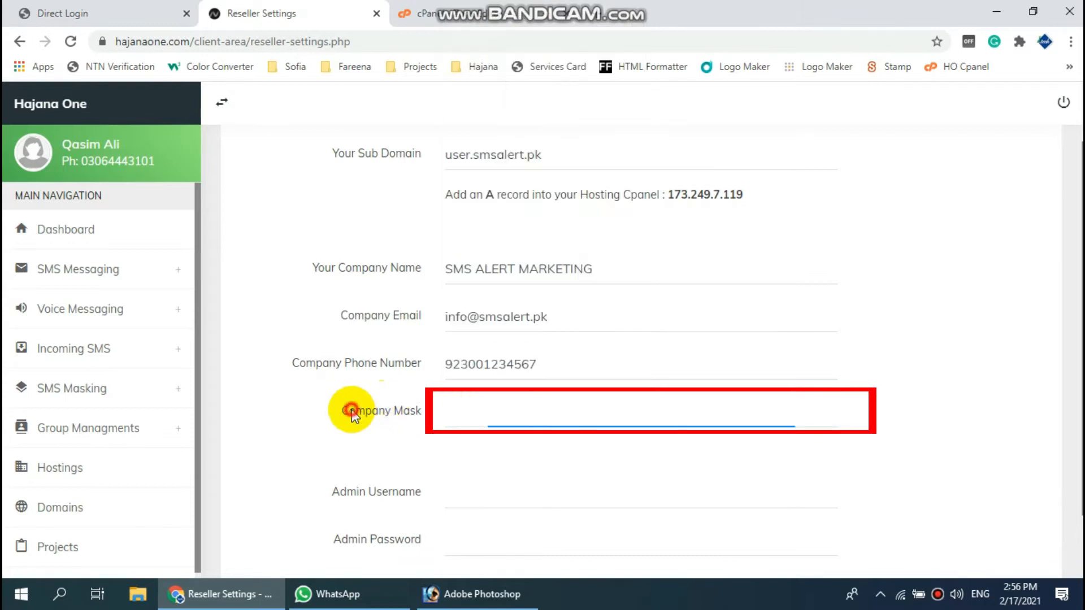
{"action": "left_click", "coordinate": [461, 418]}
{"action": "left_click", "coordinate": [367, 448]}
{"action": "left_click", "coordinate": [464, 419]}
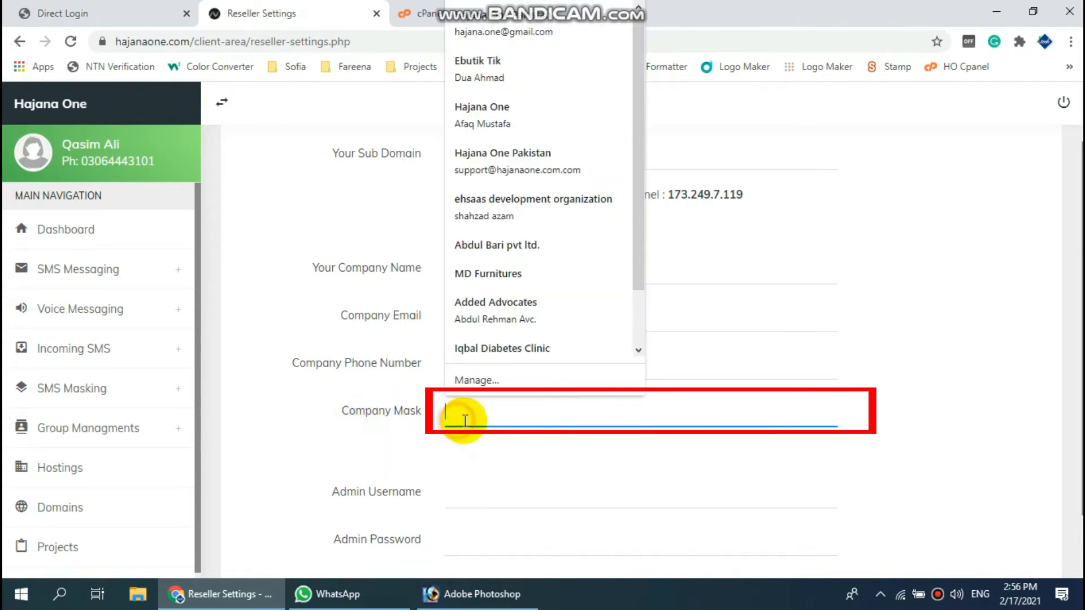
{"action": "type", "text": "InfoSMS"}
{"action": "left_click", "coordinate": [379, 452]}
{"action": "scroll", "coordinate": [427, 456], "scroll_direction": "down", "scroll_amount": 2}
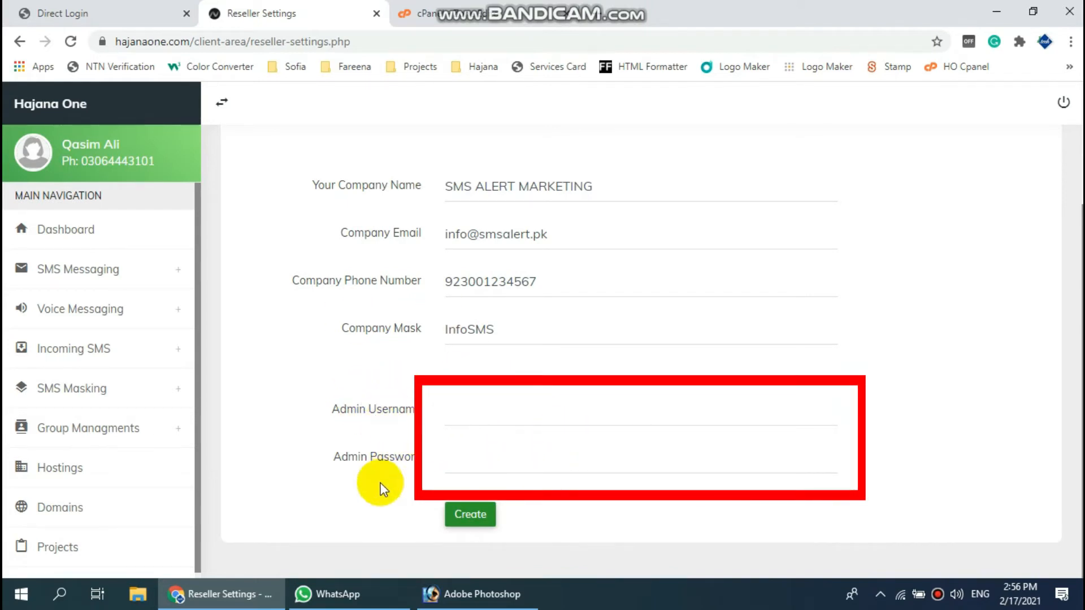
- Enter the admin username and password, then create the reseller panel
{"action": "left_click", "coordinate": [473, 419]}
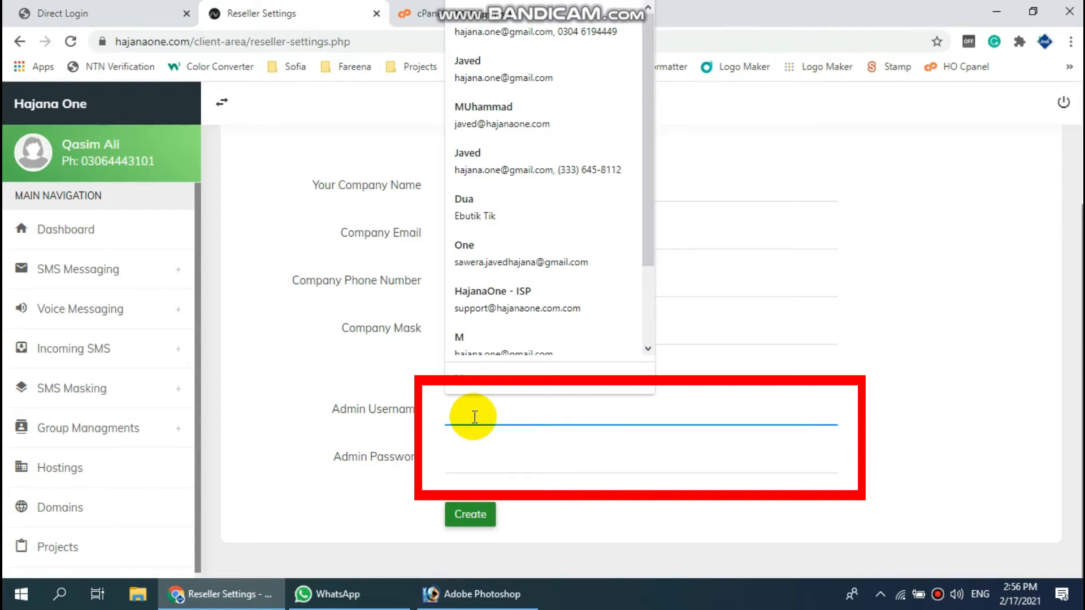
{"action": "type", "text": "admin"}
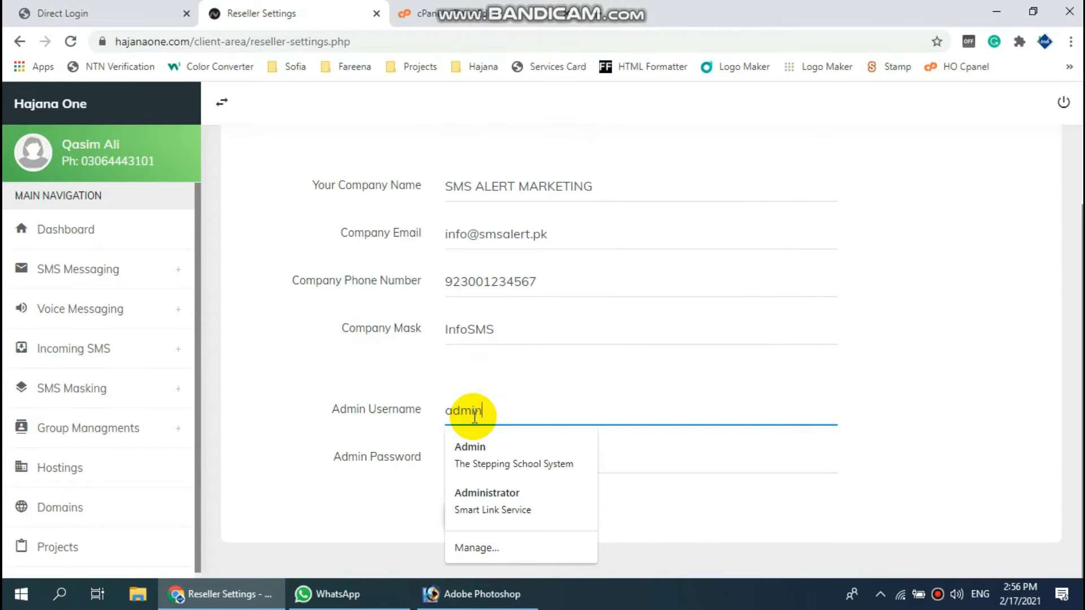
{"action": "left_click", "coordinate": [286, 443]}
{"action": "left_click", "coordinate": [457, 466]}
{"action": "type", "text": "123456"}
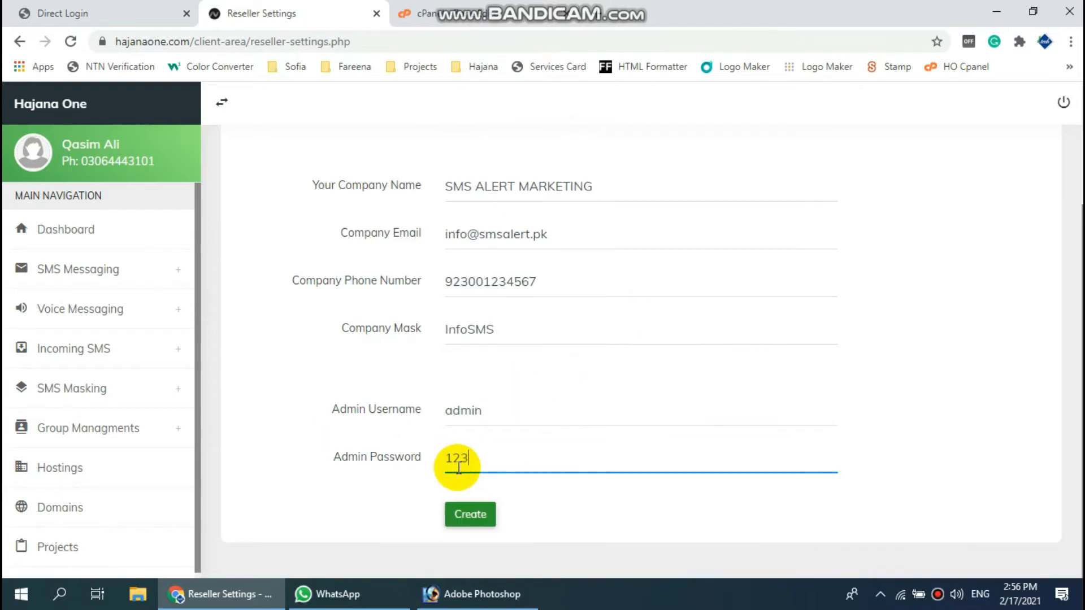
{"action": "left_click", "coordinate": [478, 517]}
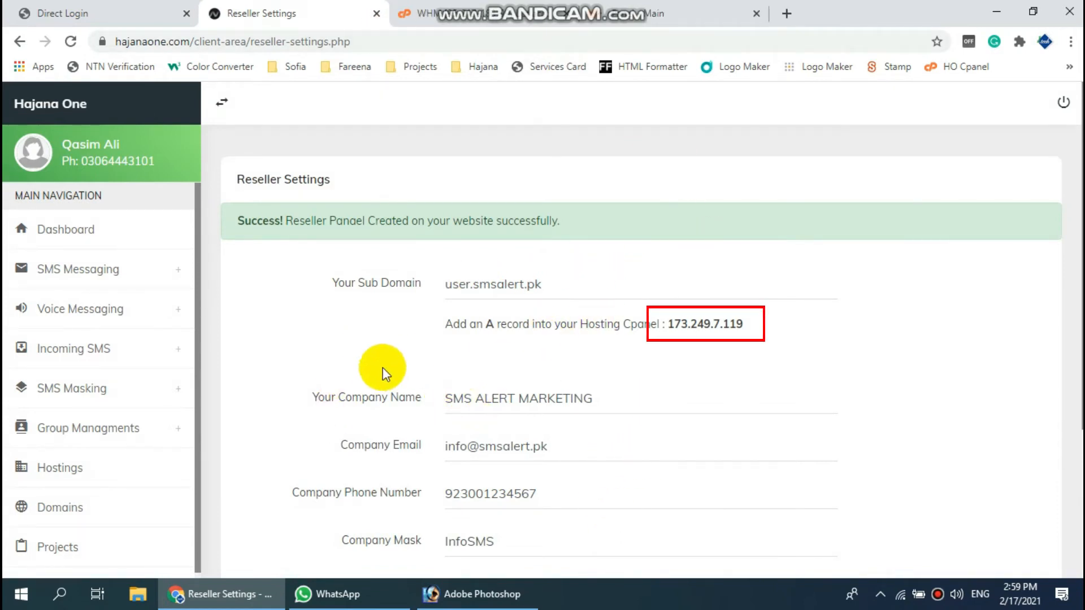
- Go to the cPanel dashboard and open the Zone Editor under Domains
{"action": "left_click", "coordinate": [671, 17]}
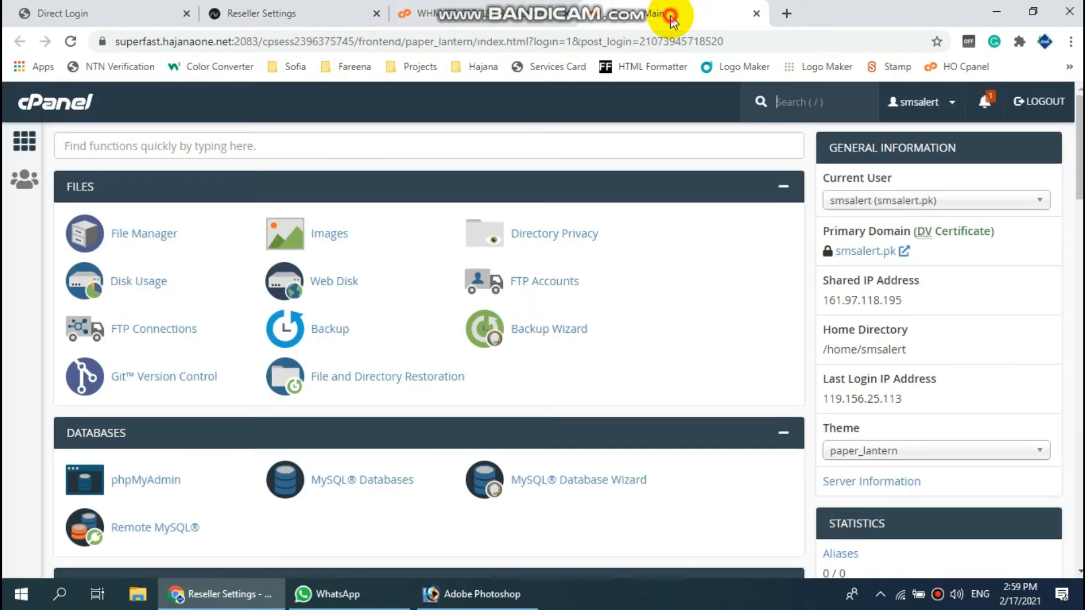
{"action": "scroll", "coordinate": [327, 259], "scroll_direction": "down", "scroll_amount": 5}
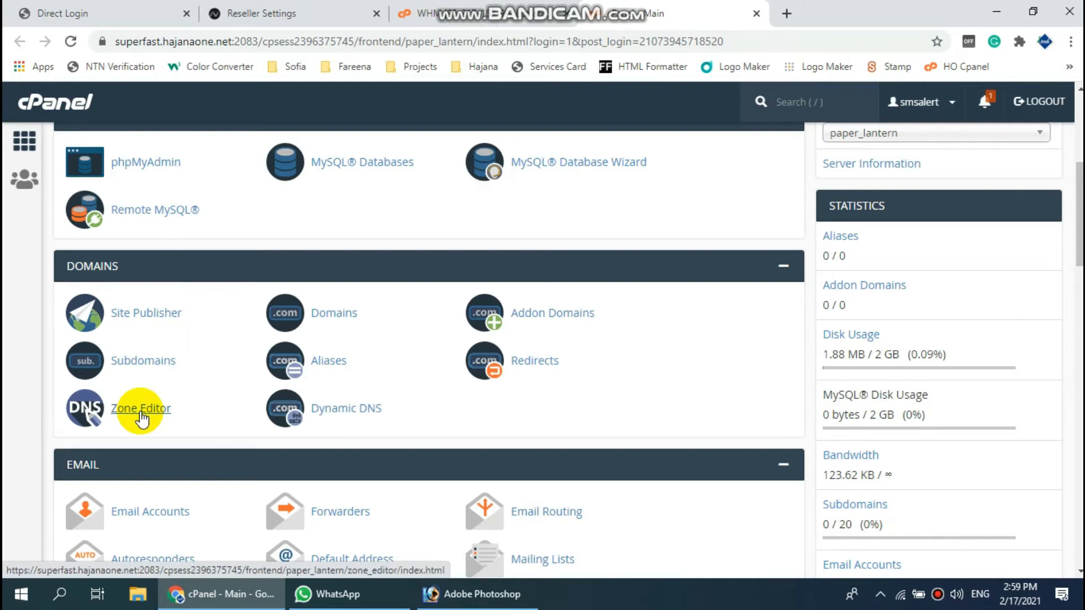
{"action": "left_click", "coordinate": [142, 418]}
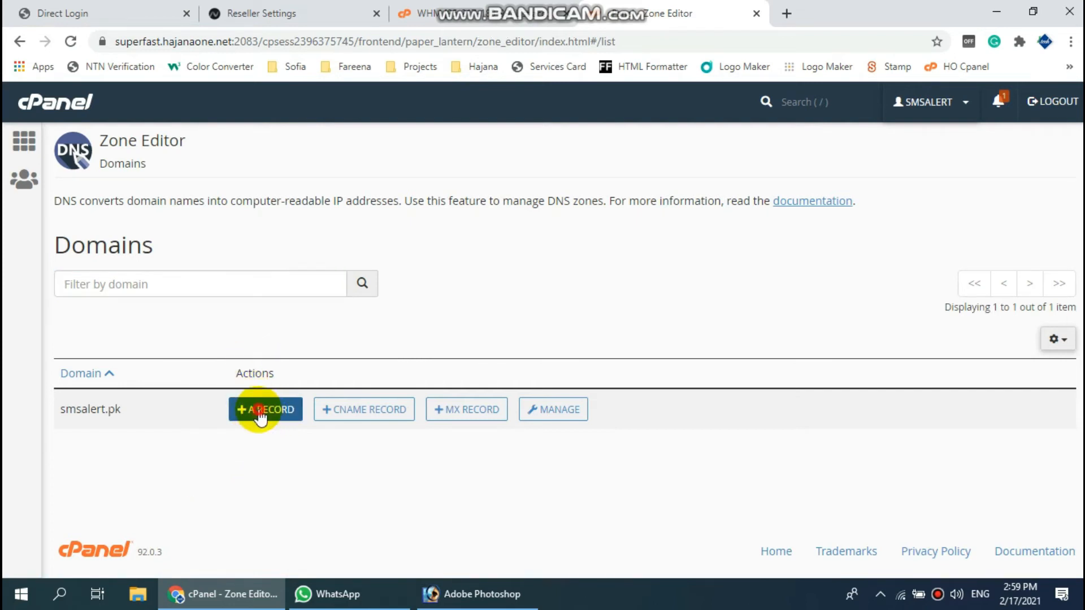
- Start a new A record in the smsalert.pk zone named user
{"action": "left_click", "coordinate": [260, 412]}
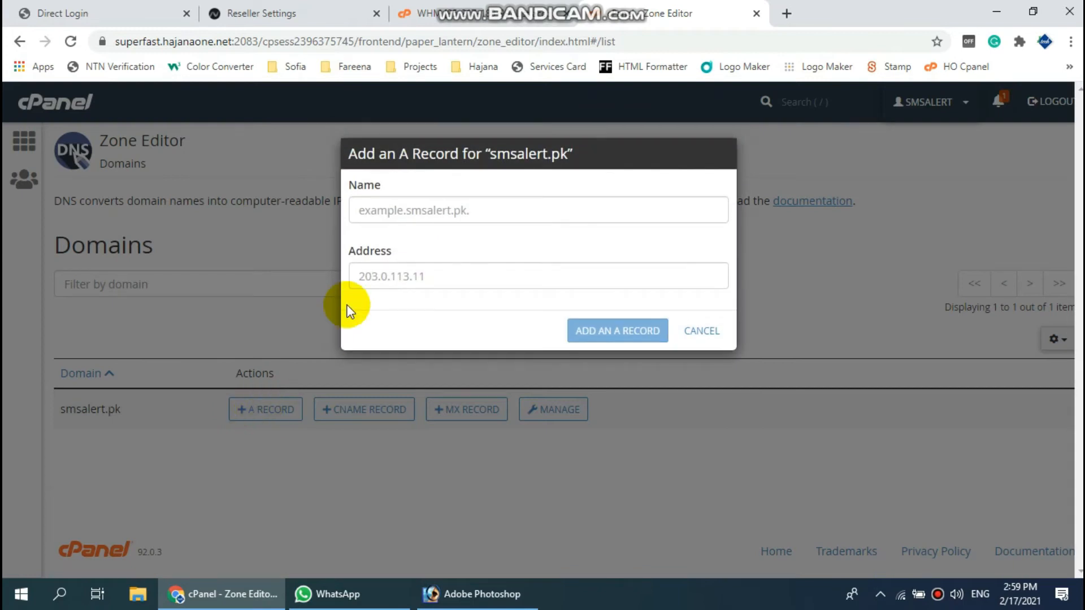
{"action": "left_click", "coordinate": [279, 13]}
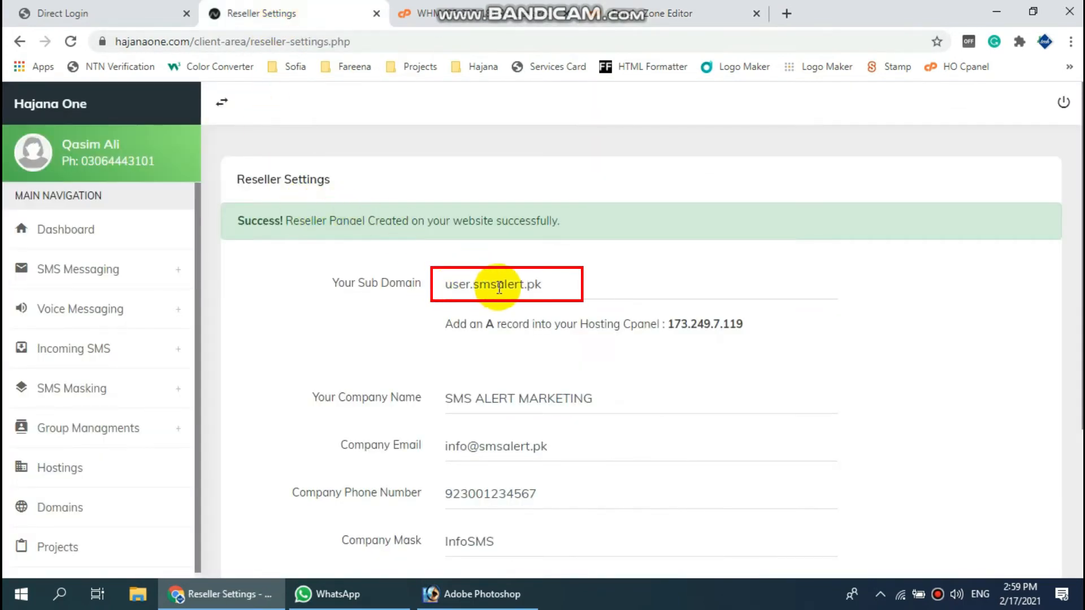
{"action": "left_click_drag", "start_coordinate": [542, 283], "coordinate": [439, 283]}
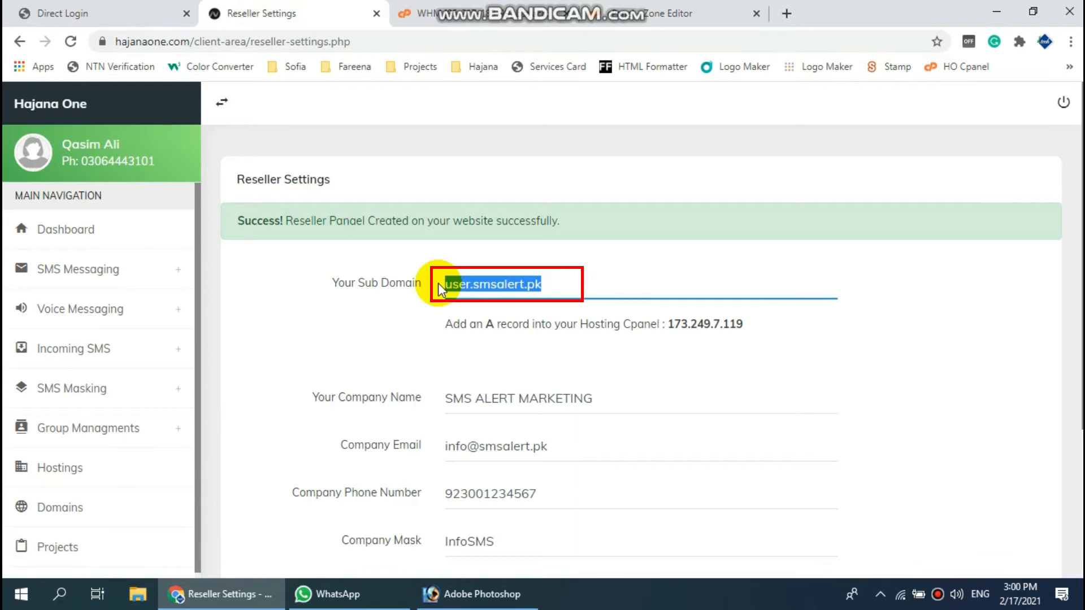
{"action": "left_click", "coordinate": [638, 12]}
{"action": "left_click", "coordinate": [384, 211]}
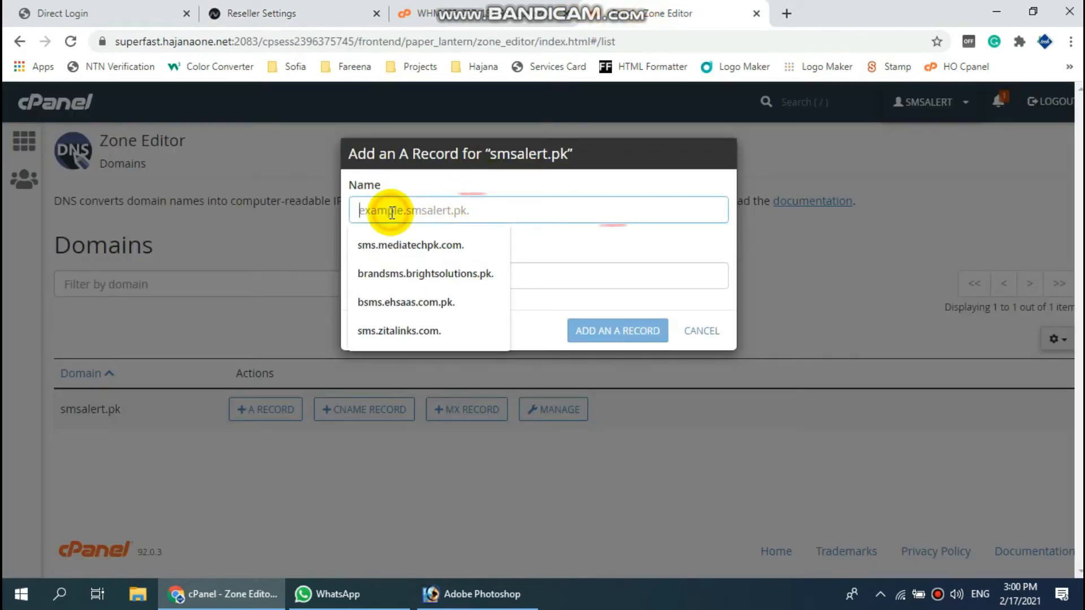
{"action": "type", "text": "user.smsalert.pk"}
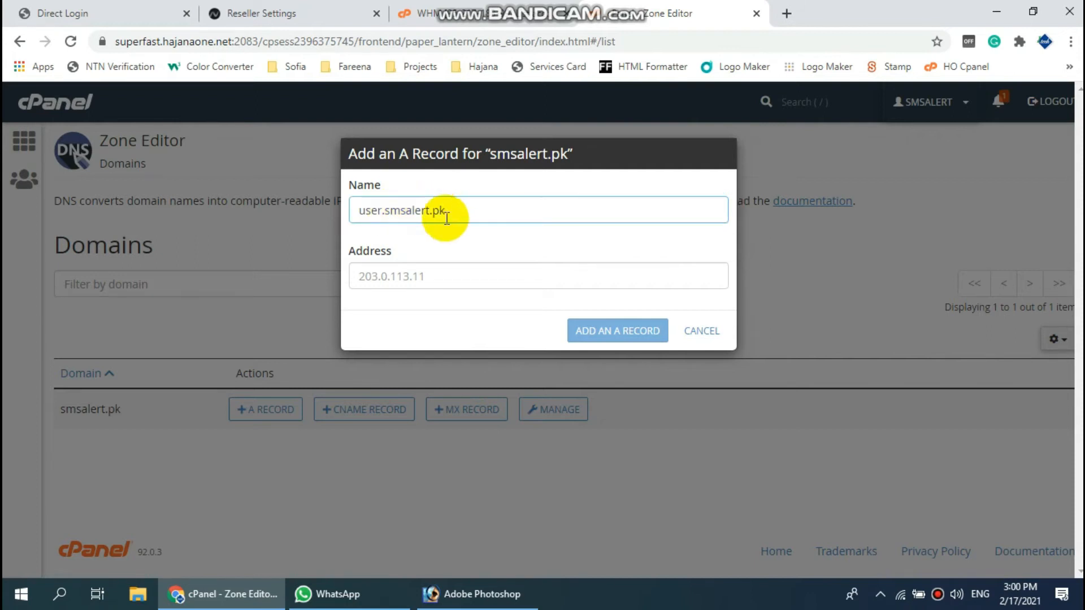
- Copy 173.249.7.119 from Reseller Settings into the record's Address and save the A record
{"action": "left_click", "coordinate": [310, 21]}
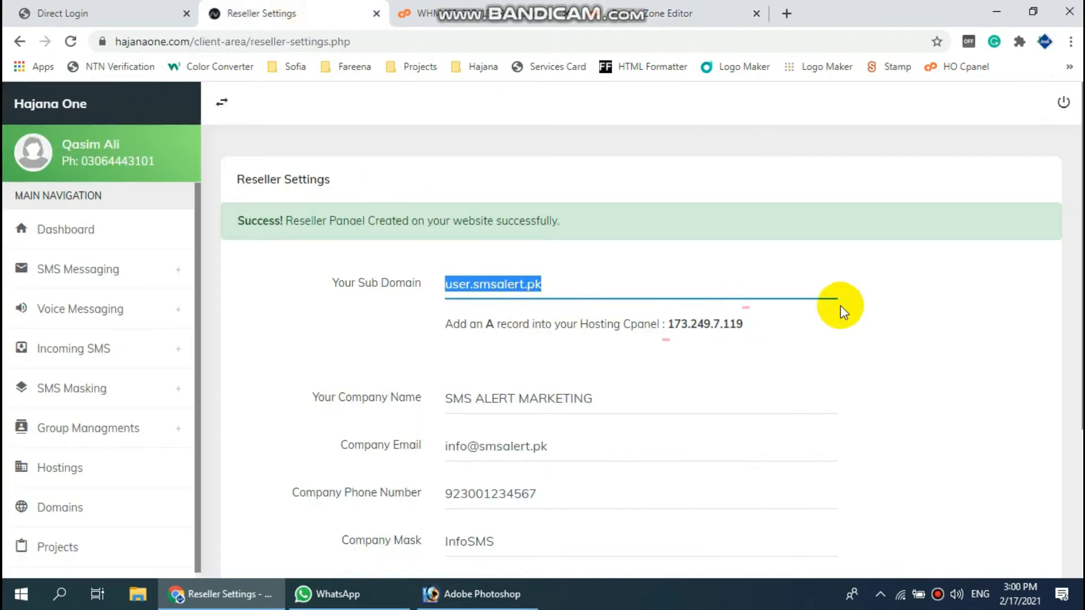
{"action": "left_click_drag", "start_coordinate": [669, 326], "coordinate": [746, 323]}
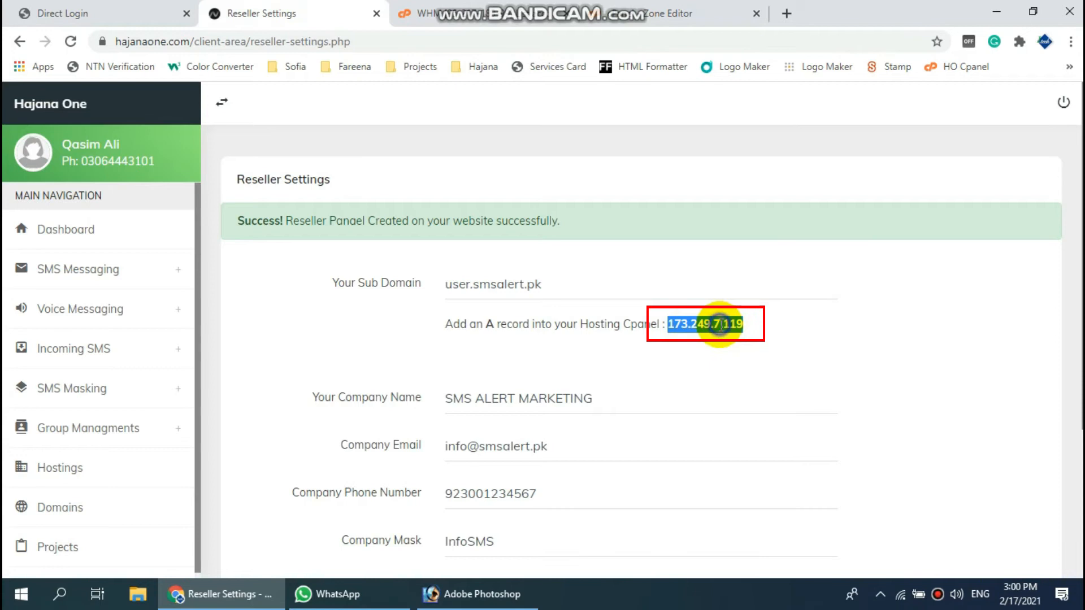
{"action": "right_click", "coordinate": [719, 323]}
{"action": "left_click", "coordinate": [746, 335]}
{"action": "left_click", "coordinate": [633, 8]}
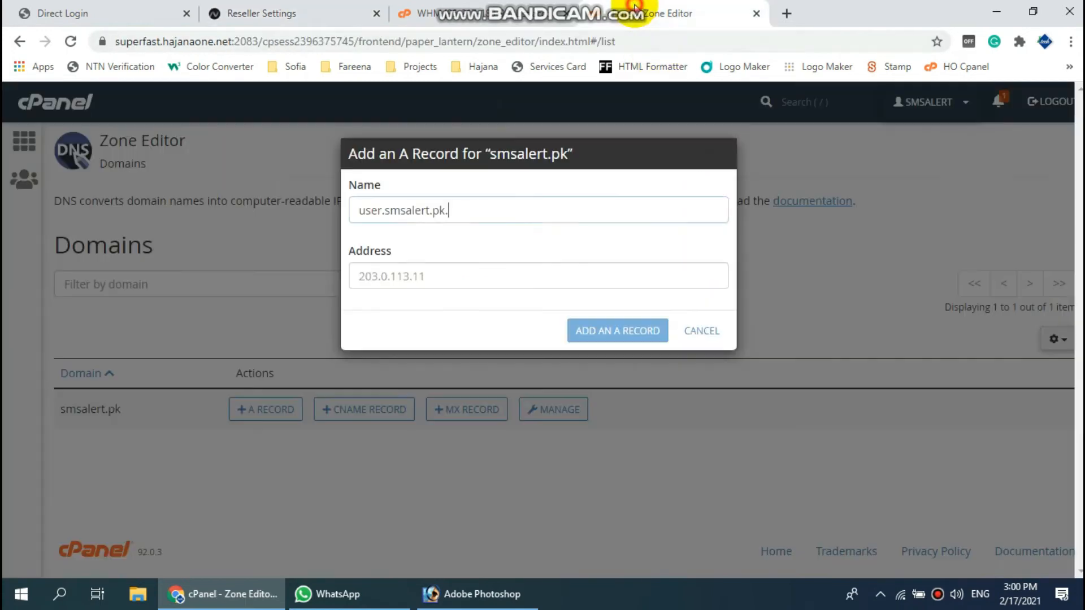
{"action": "right_click", "coordinate": [375, 280]}
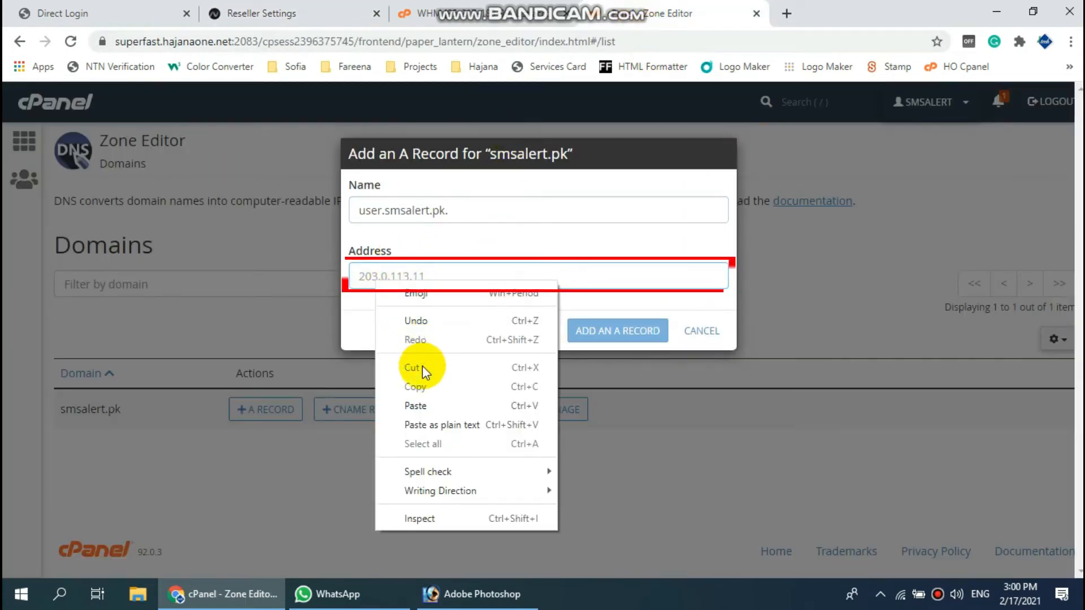
{"action": "left_click", "coordinate": [415, 406]}
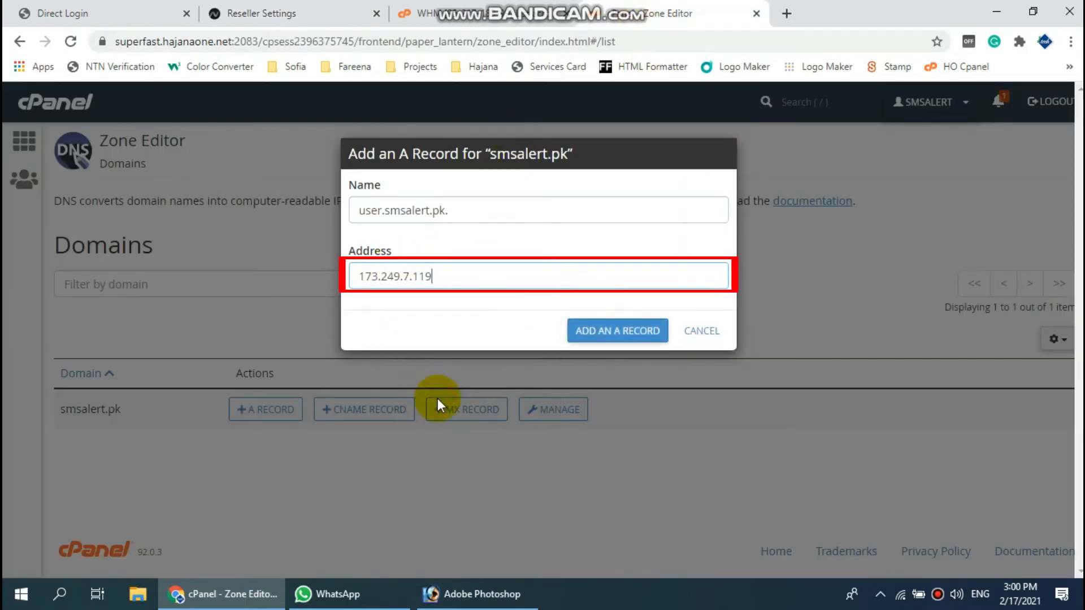
{"action": "left_click", "coordinate": [627, 335]}
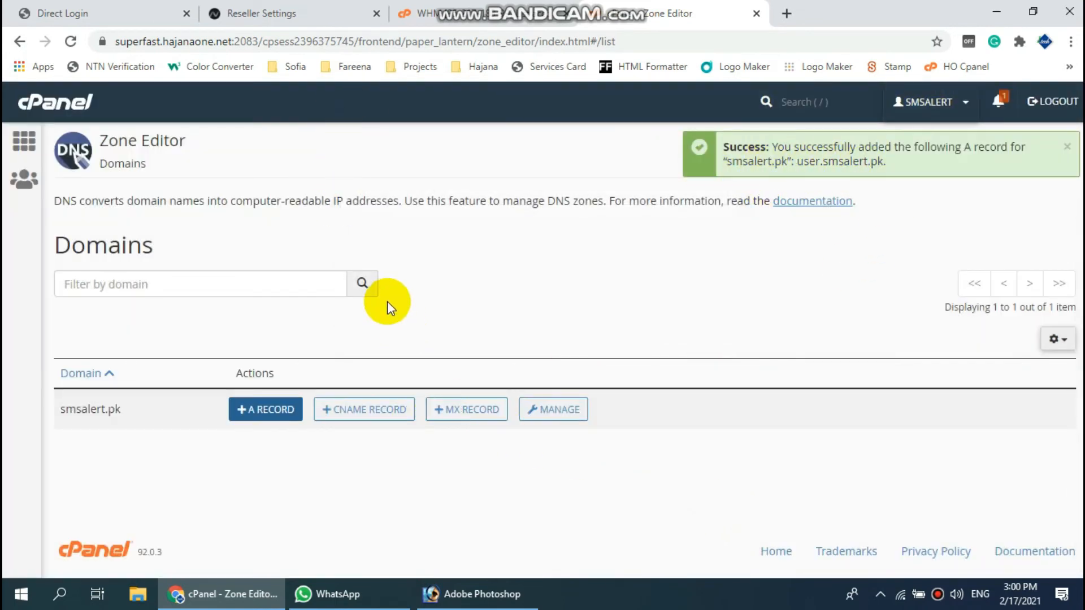
- Load user.smsalert.pk in a new Chrome tab to reach the SMS ALERT MARKETING login
{"action": "left_click", "coordinate": [286, 16]}
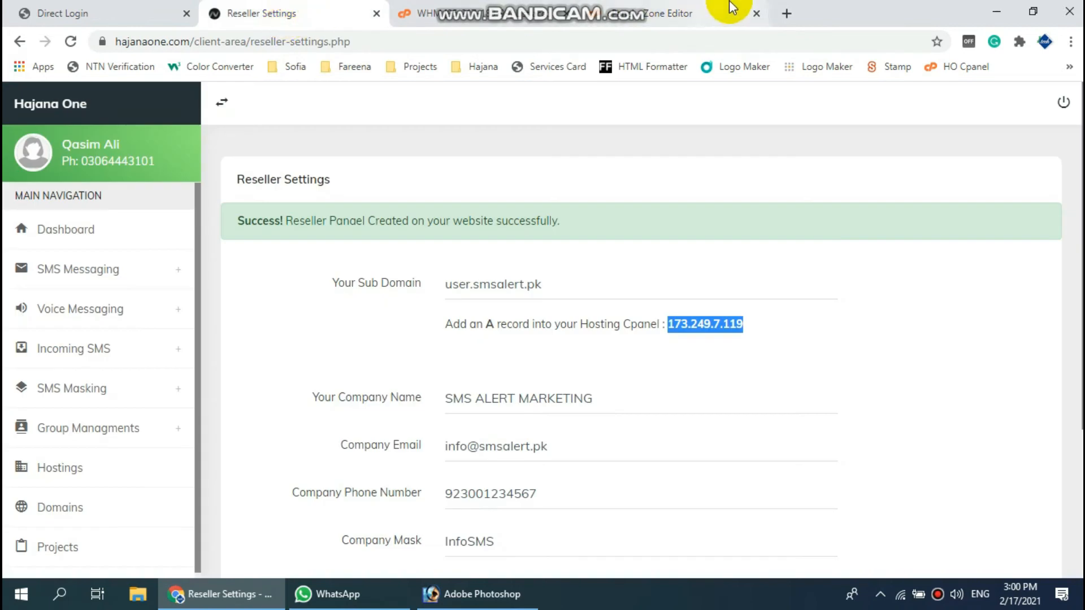
{"action": "left_click", "coordinate": [785, 13]}
{"action": "left_click", "coordinate": [686, 34]}
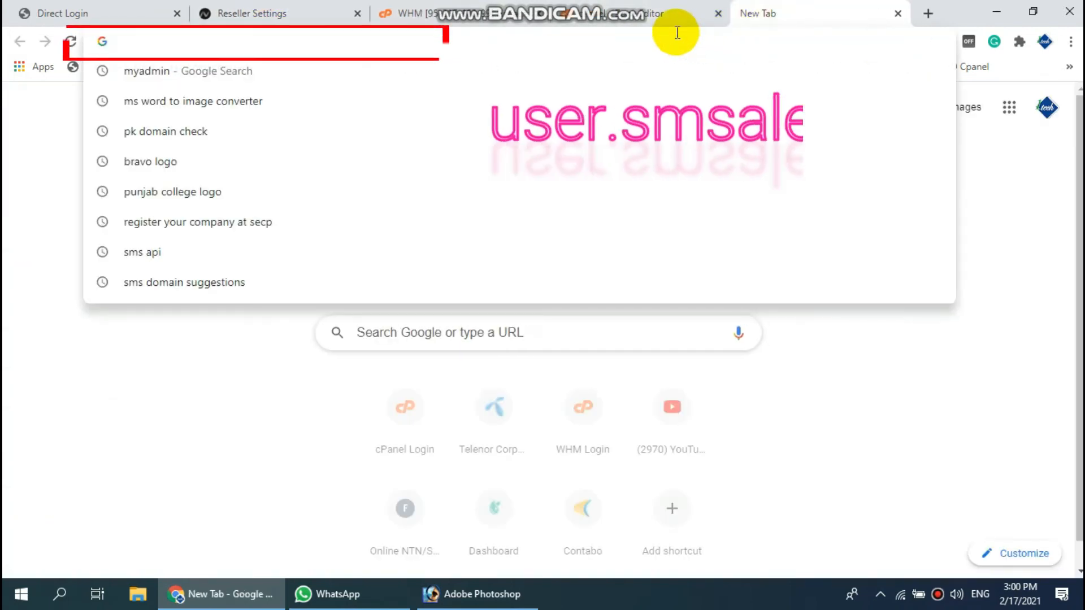
{"action": "type", "text": "user"}
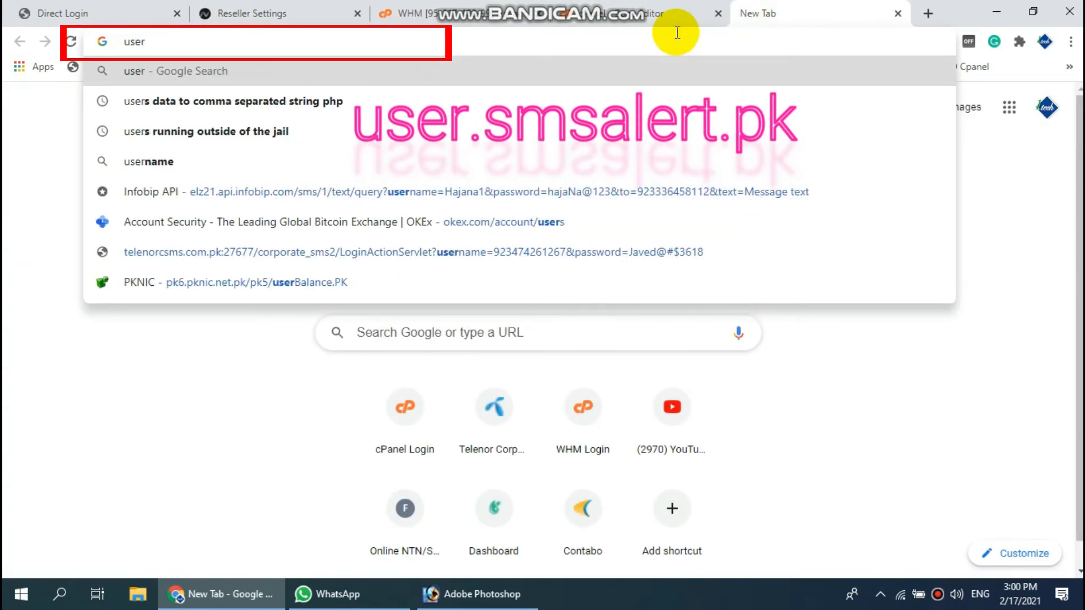
{"action": "type", "text": ".smsalert.pk"}
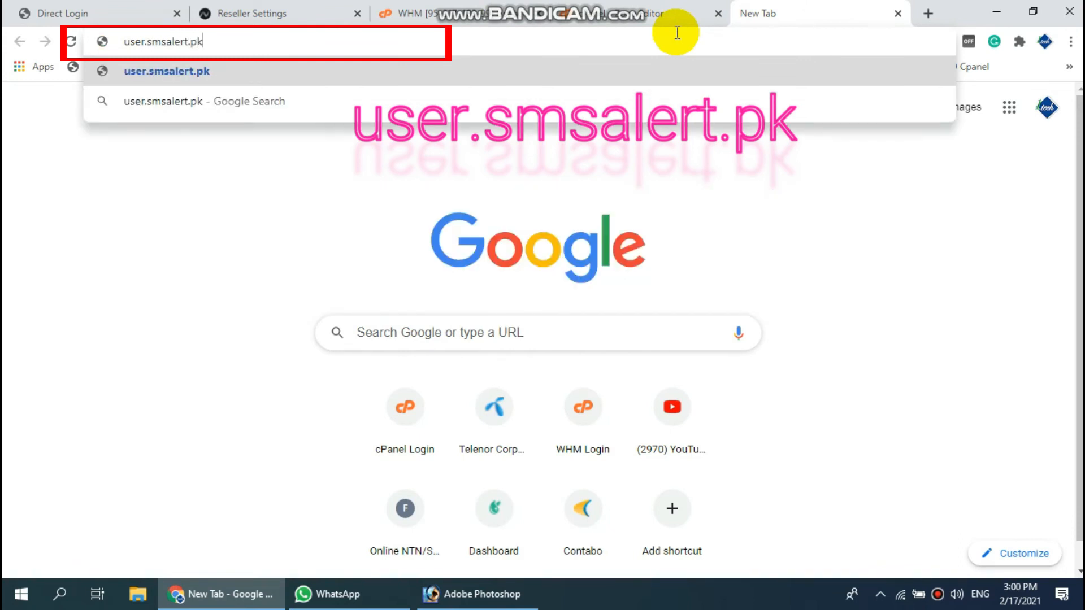
{"action": "key", "text": "Return"}
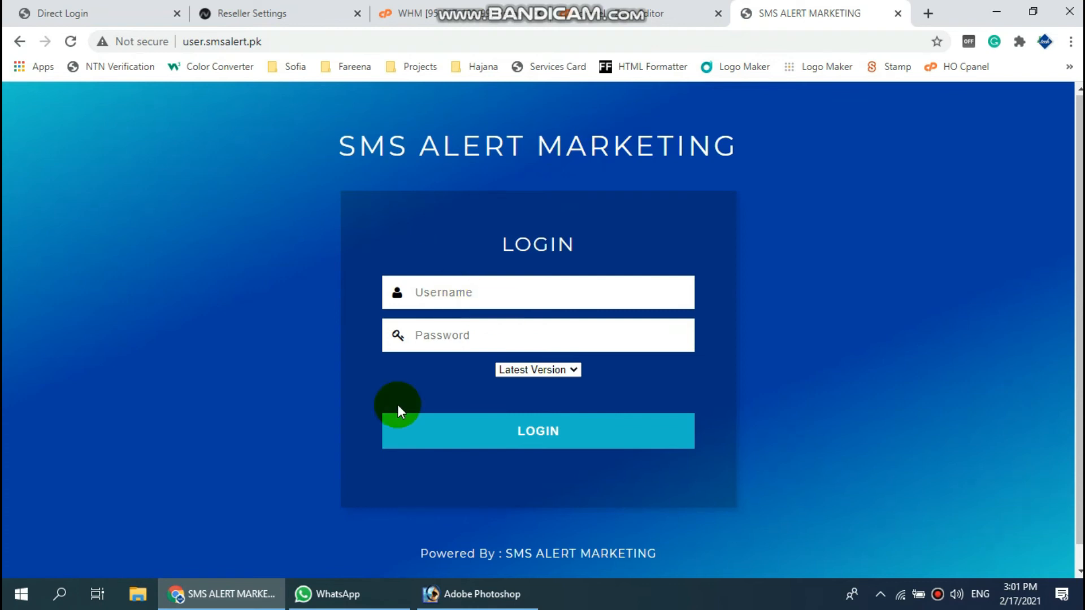
- Load the Admin Panel login at user.smsalert.pk/admin
{"action": "left_click_drag", "start_coordinate": [185, 44], "coordinate": [279, 43]}
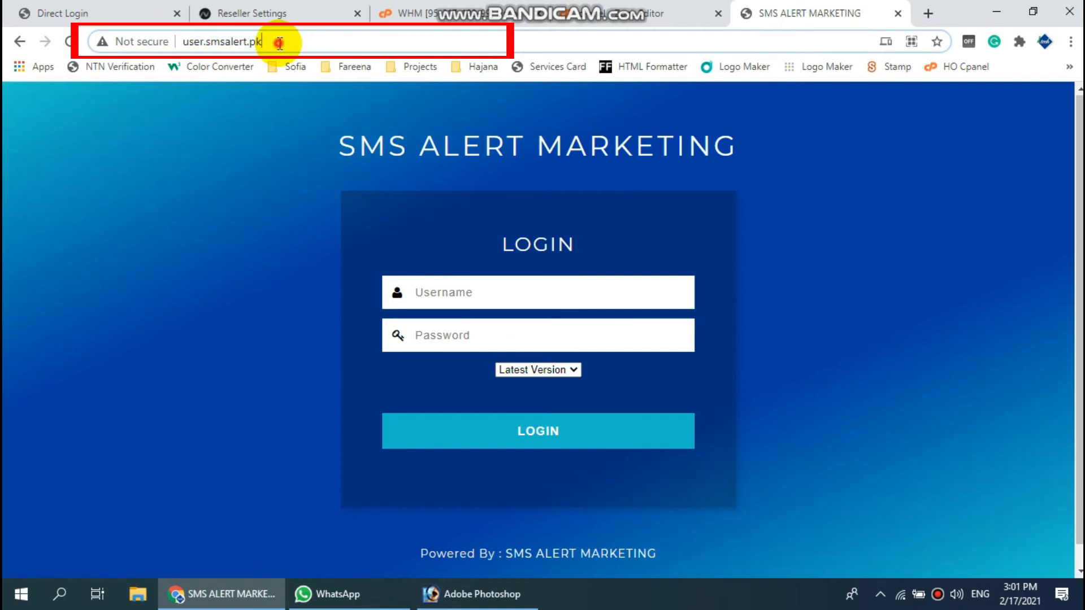
{"action": "left_click", "coordinate": [274, 82]}
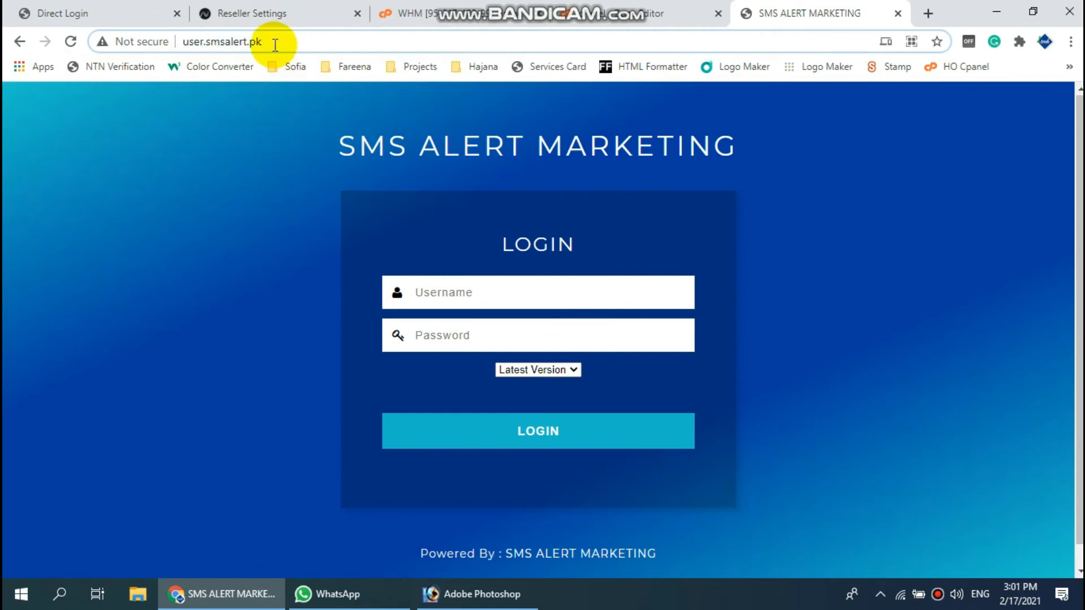
{"action": "type", "text": "/admin"}
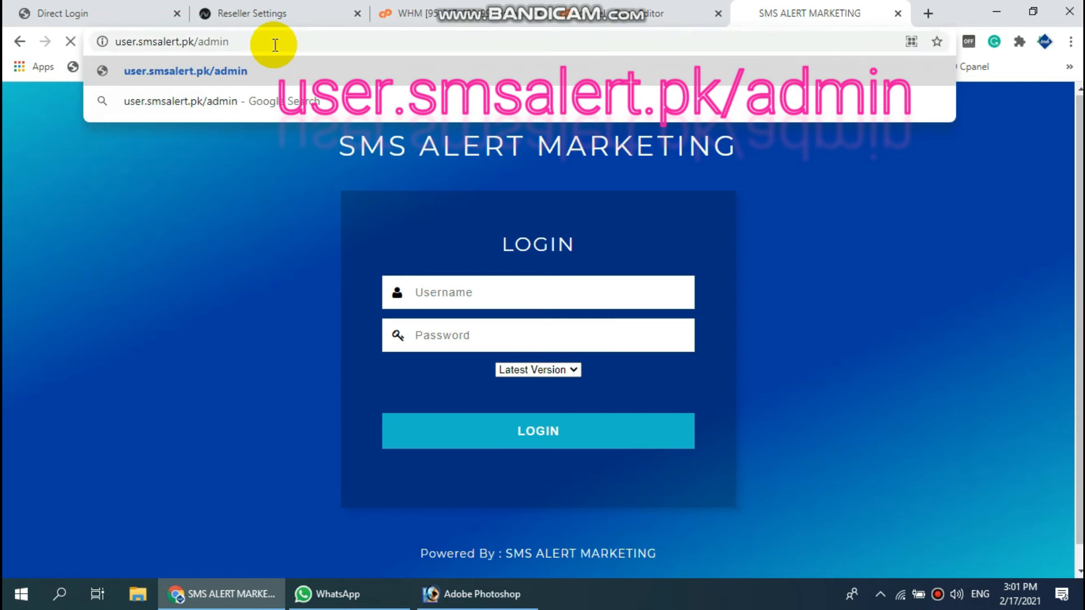
{"action": "key", "text": "Return"}
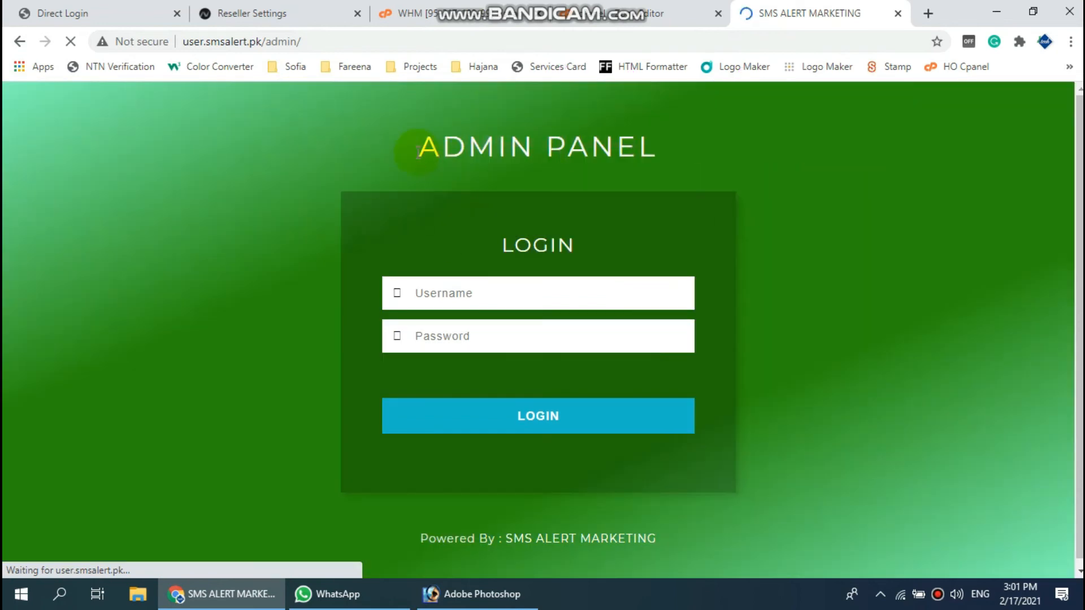
{"action": "left_click_drag", "start_coordinate": [418, 151], "coordinate": [555, 157]}
{"action": "left_click_drag", "start_coordinate": [660, 157], "coordinate": [667, 157]}
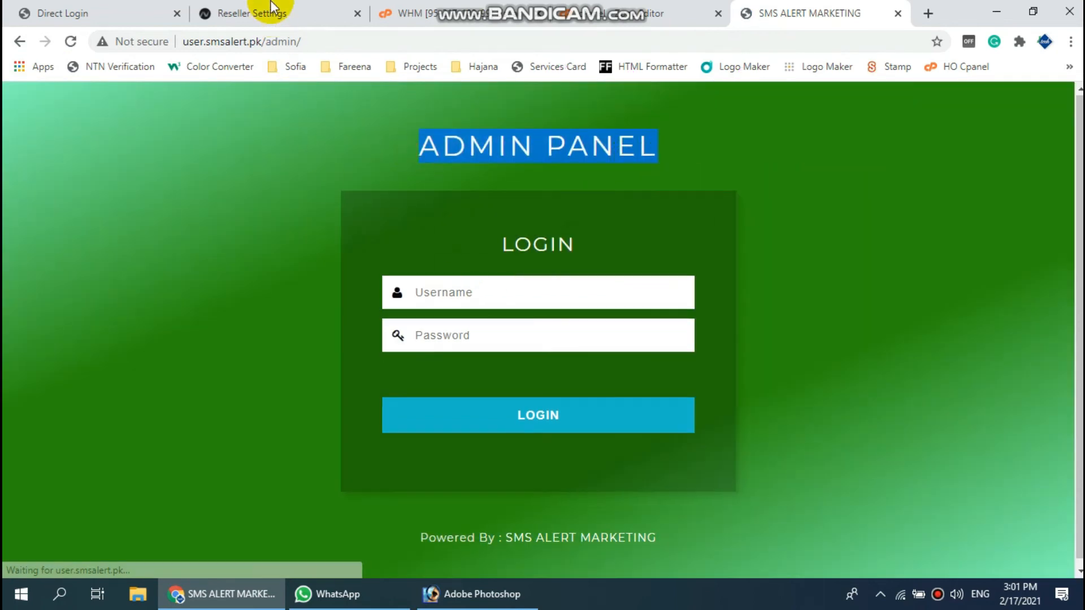
- Look up the admin username and password in Reseller Settings, then return to the login
{"action": "left_click", "coordinate": [259, 11]}
{"action": "scroll", "coordinate": [497, 490], "scroll_direction": "down", "scroll_amount": 4}
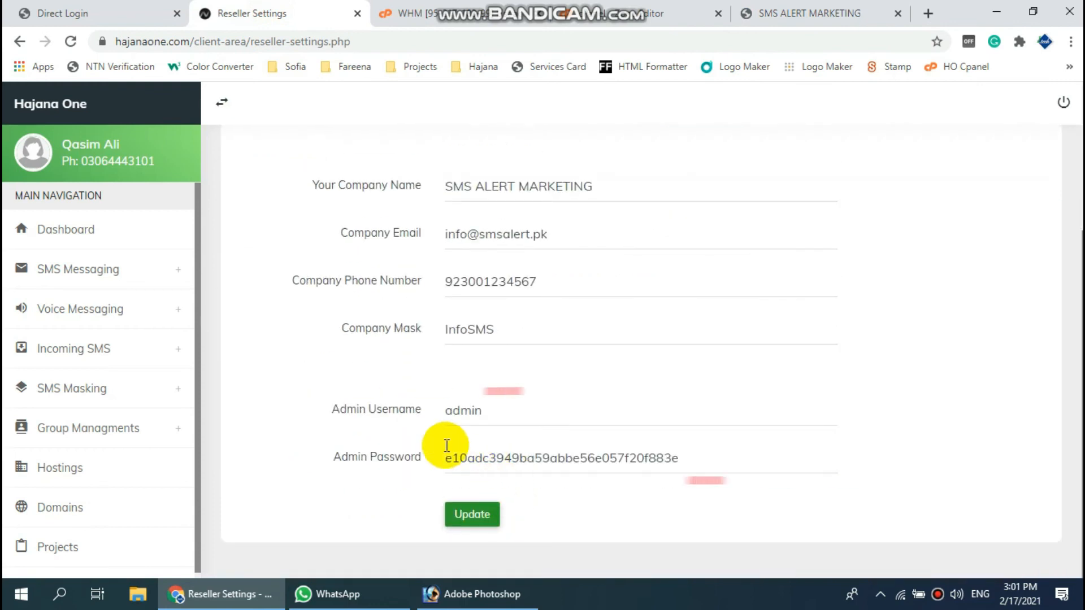
{"action": "left_click", "coordinate": [791, 10]}
- Log in as admin, save the login in Chrome, and view the 100008 SMS credit
{"action": "left_click", "coordinate": [461, 294]}
{"action": "type", "text": "admin"}
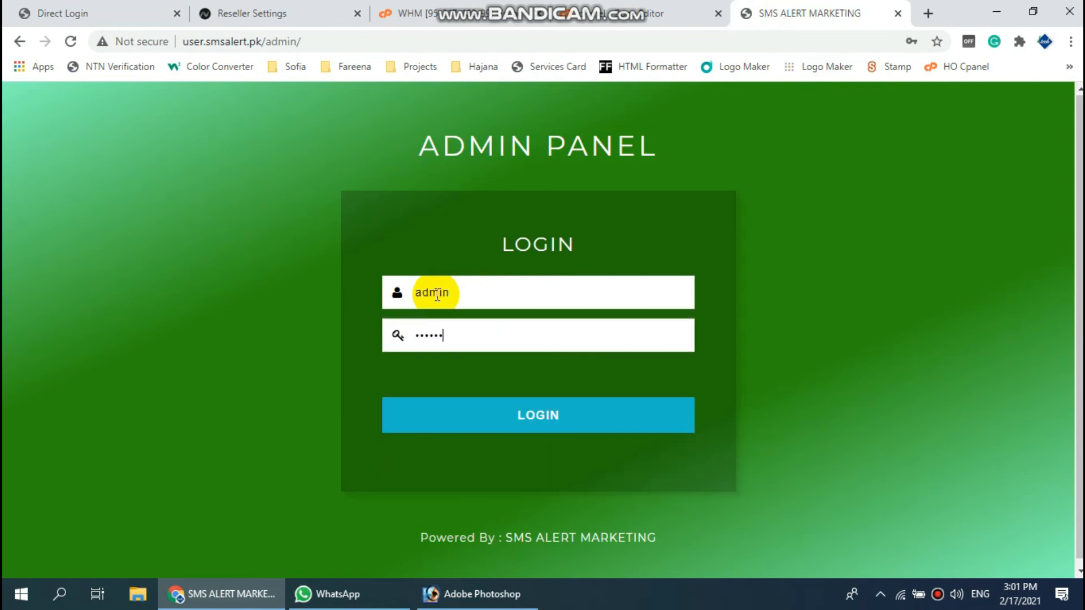
{"action": "left_click", "coordinate": [559, 415]}
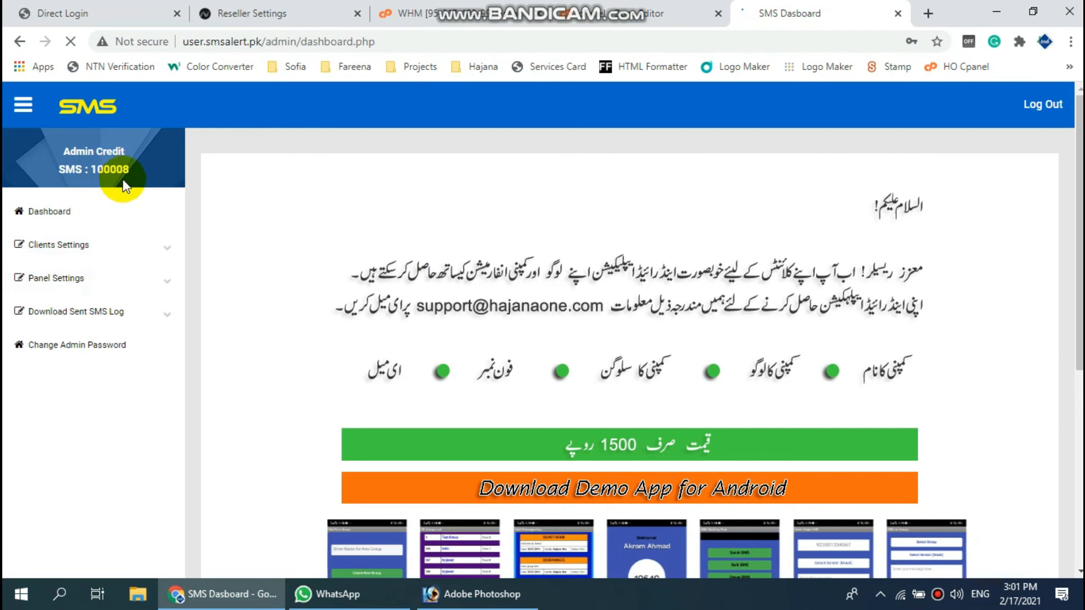
{"action": "left_click_drag", "start_coordinate": [131, 168], "coordinate": [91, 169]}
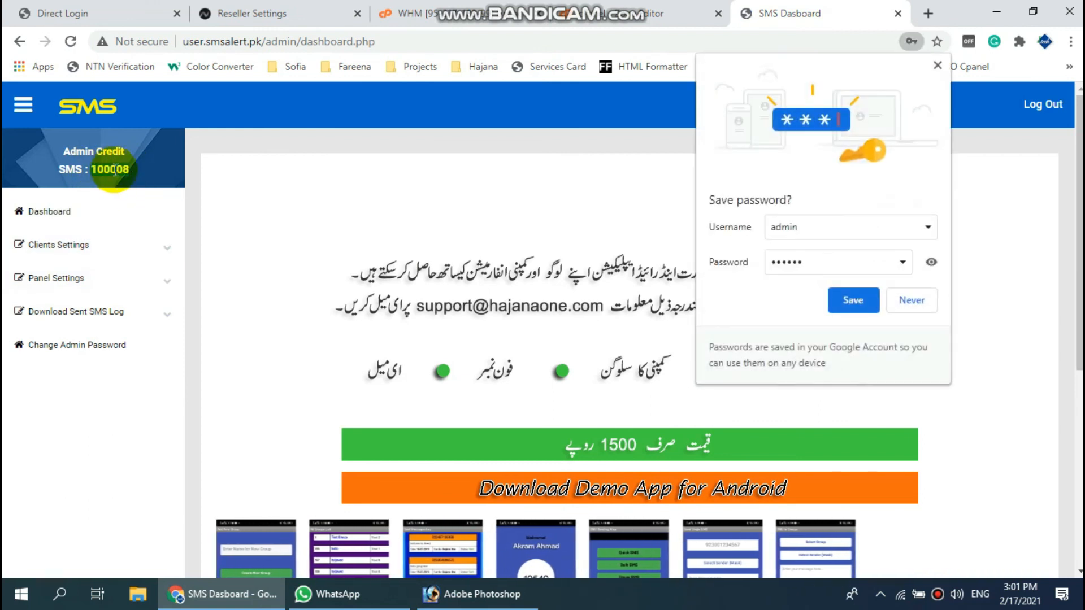
{"action": "left_click", "coordinate": [850, 300]}
{"action": "left_click", "coordinate": [684, 272]}
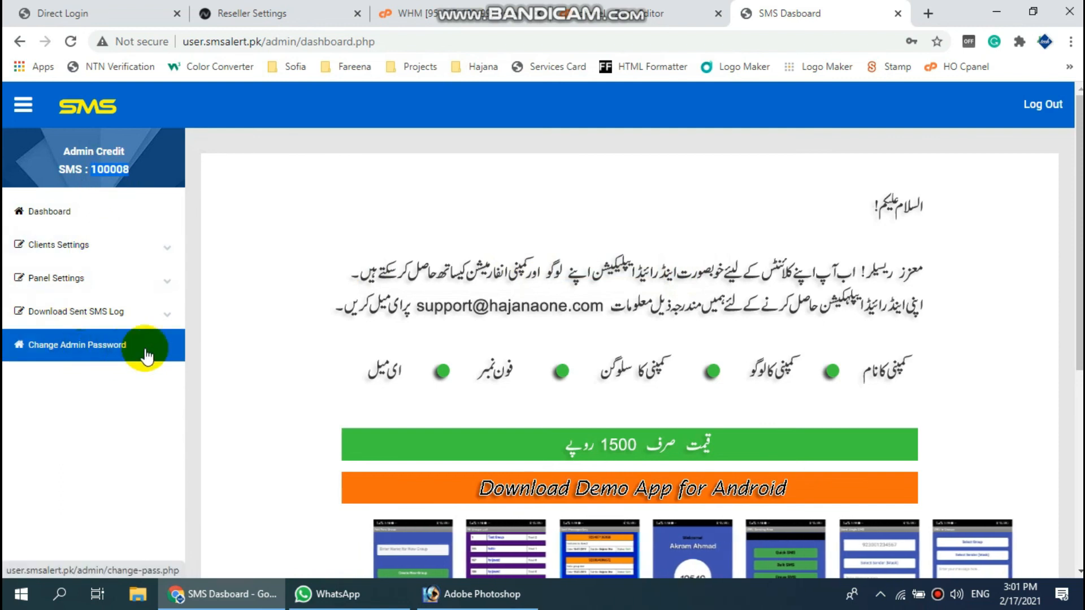
{"action": "scroll", "coordinate": [537, 370], "scroll_direction": "down", "scroll_amount": 4}
{"action": "scroll", "coordinate": [541, 382], "scroll_direction": "up", "scroll_amount": 4}
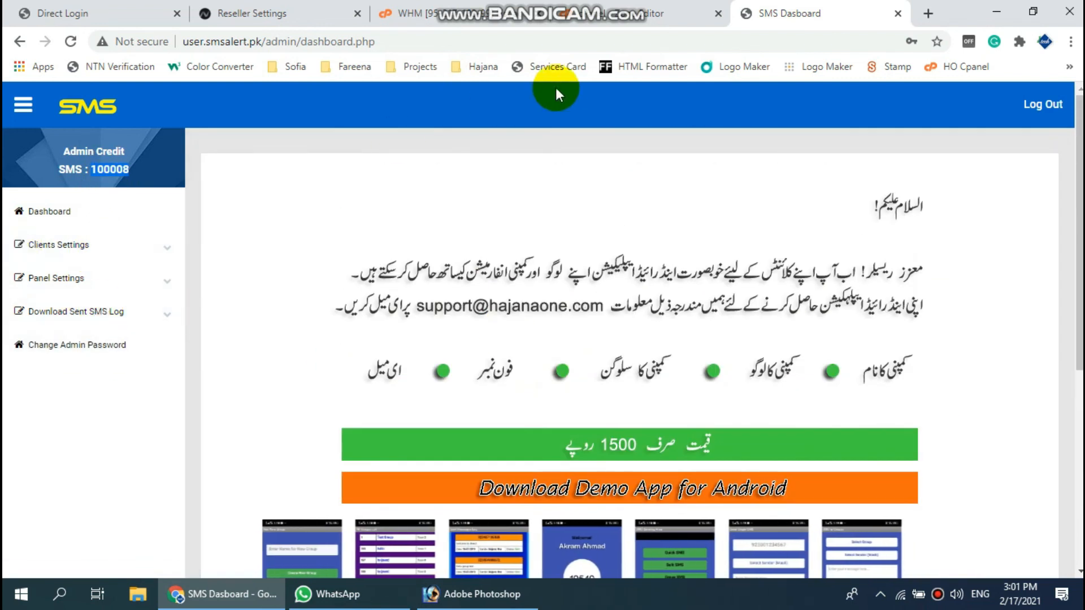